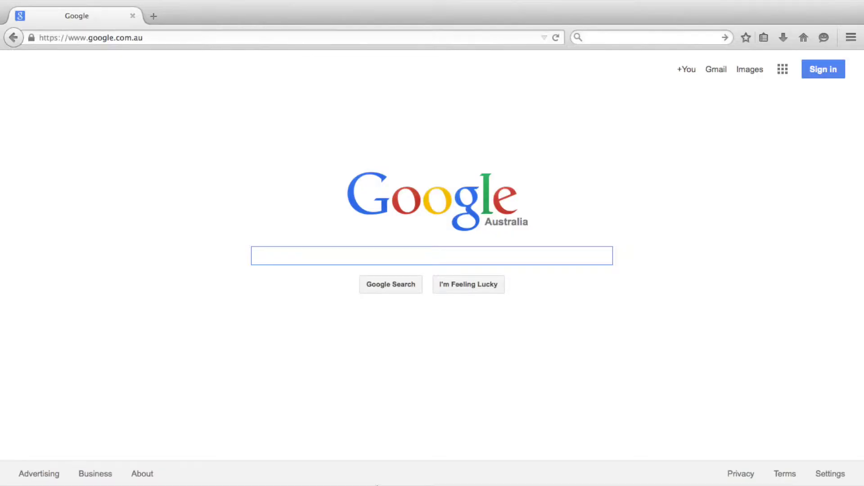
Search Google for site:au.linkedin.com to list Australian LinkedIn pages
type("site")
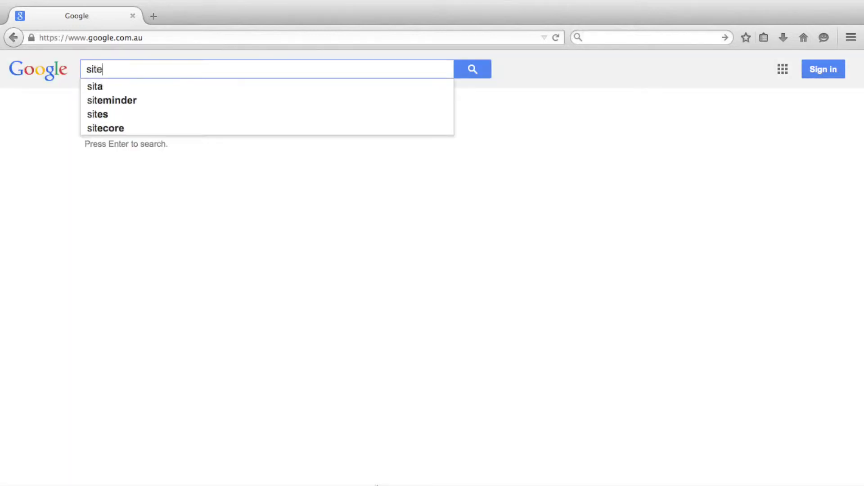
type(":au")
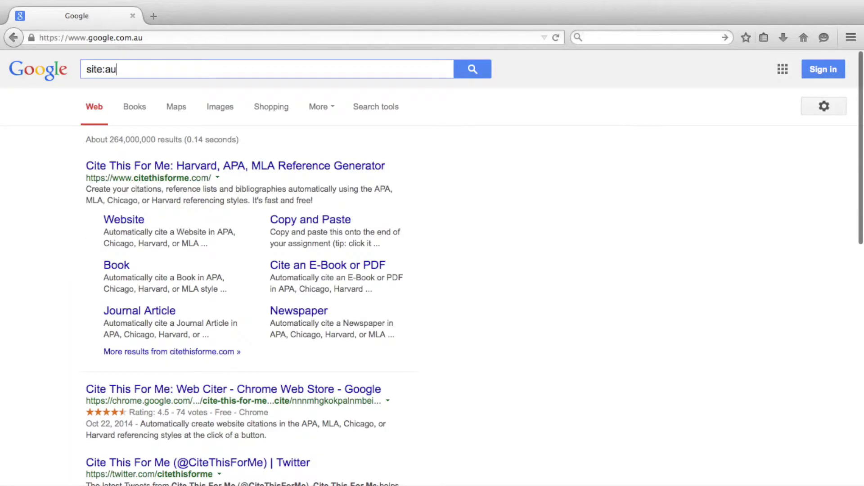
type(".linkedin.")
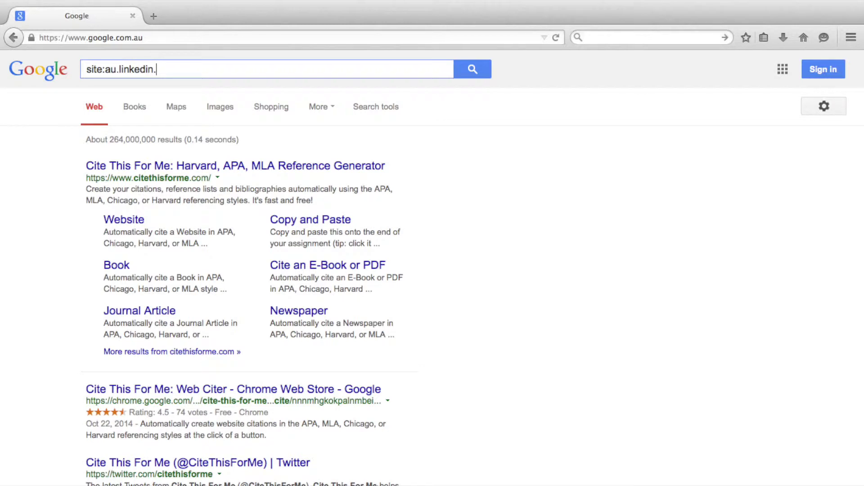
type("com")
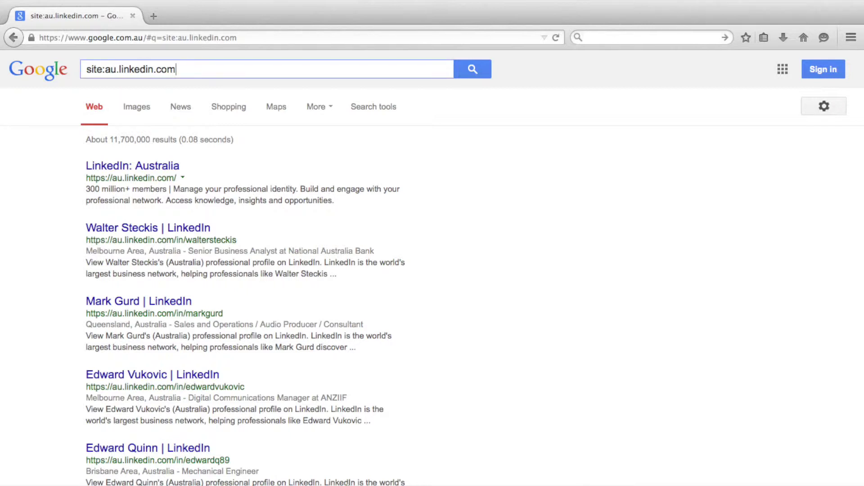
Extend the query with engineering degrees, AND Electrical AND (Intern OR Vacation), and inurl:pub
type("(\"Bachelor of Engineering\" OR \"Bachelor ")
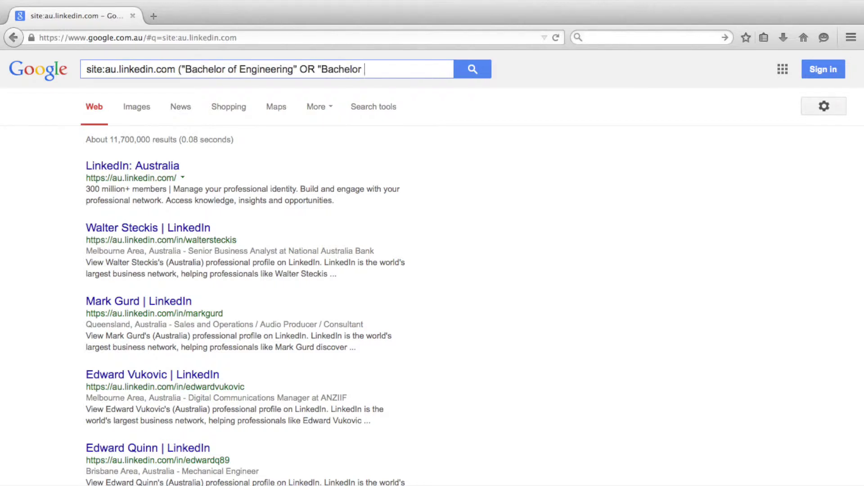
type("of Electrical Engineering\")")
key("Return")
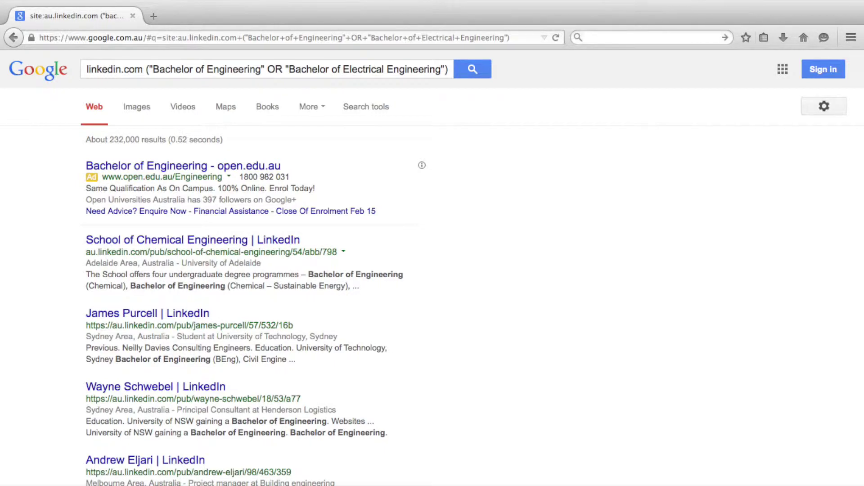
left_click(450, 69)
type("AND ")
type("Electrica")
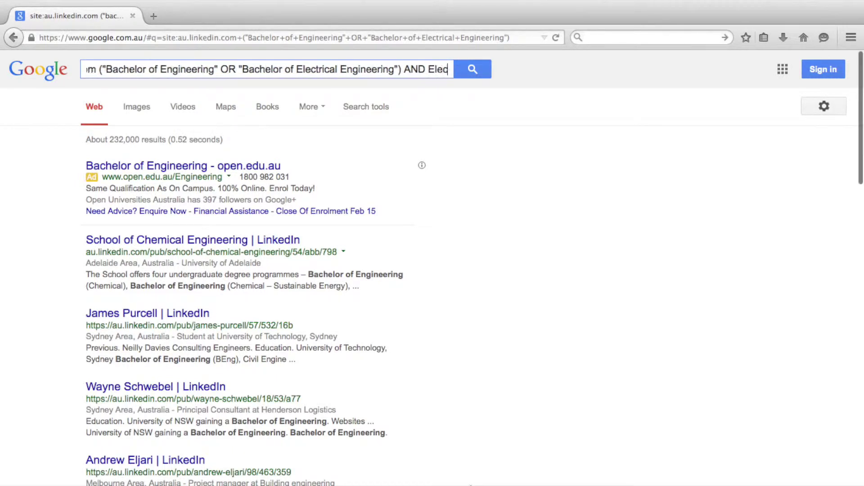
type("l")
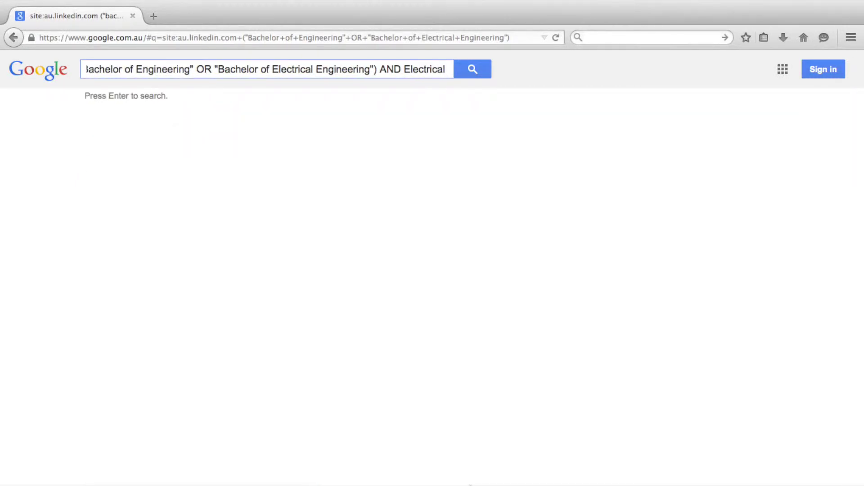
type(" AND (Intern OR")
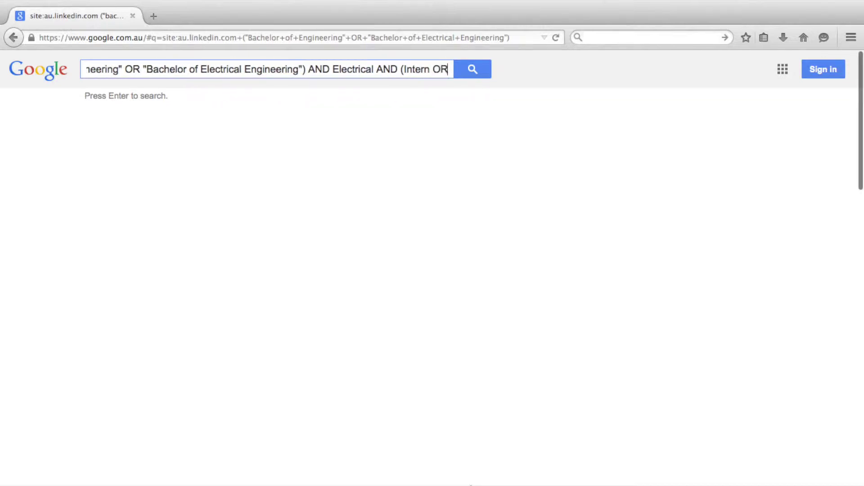
type(" Vacation)")
key("Return")
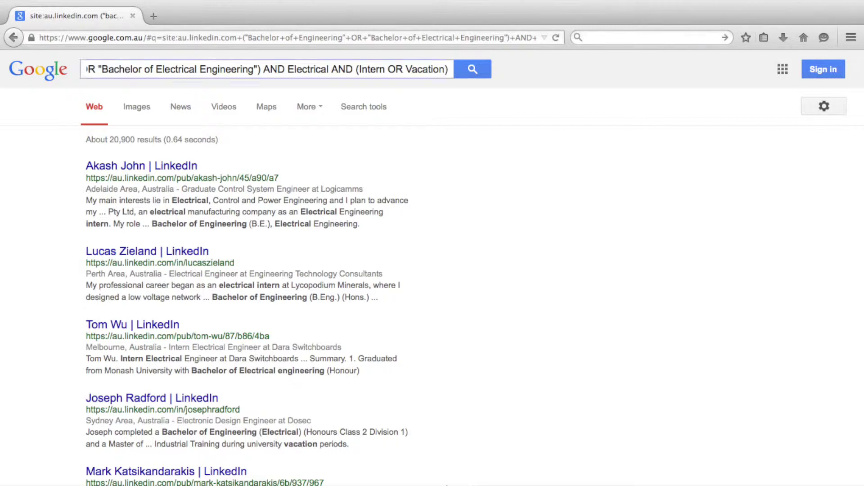
type("inurl")
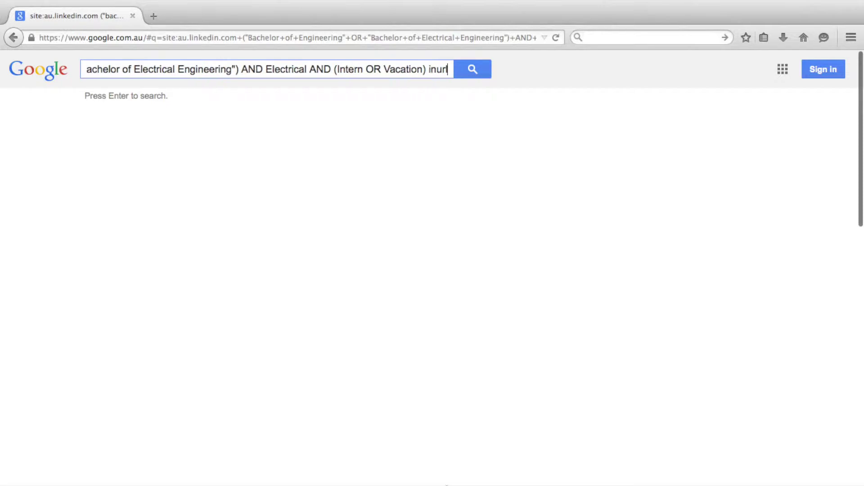
type(":pub")
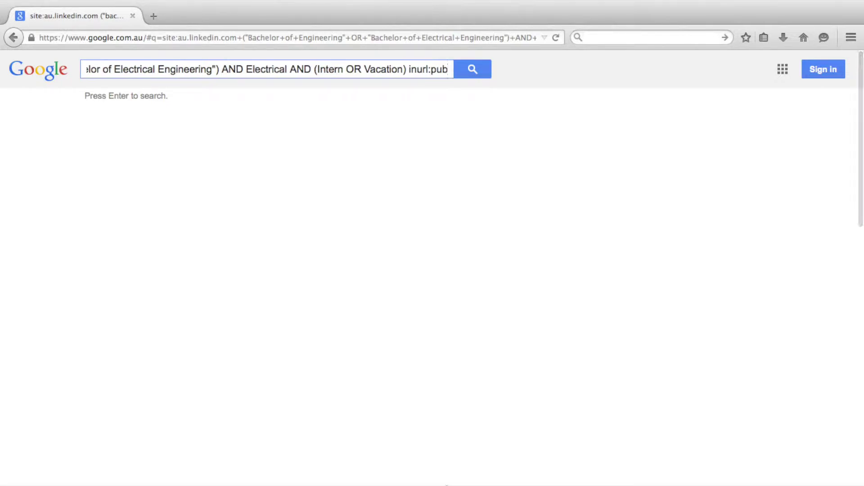
key("Return")
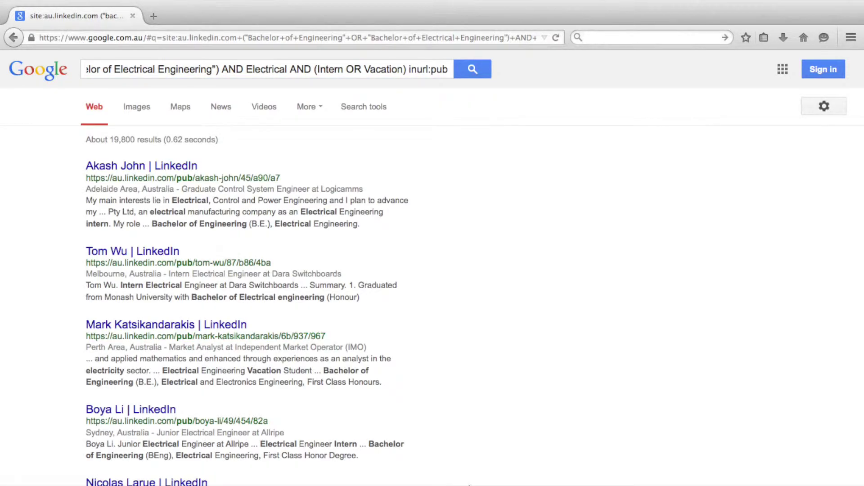
Open the first two profile results in new tabs
right_click(184, 168)
left_click(203, 177)
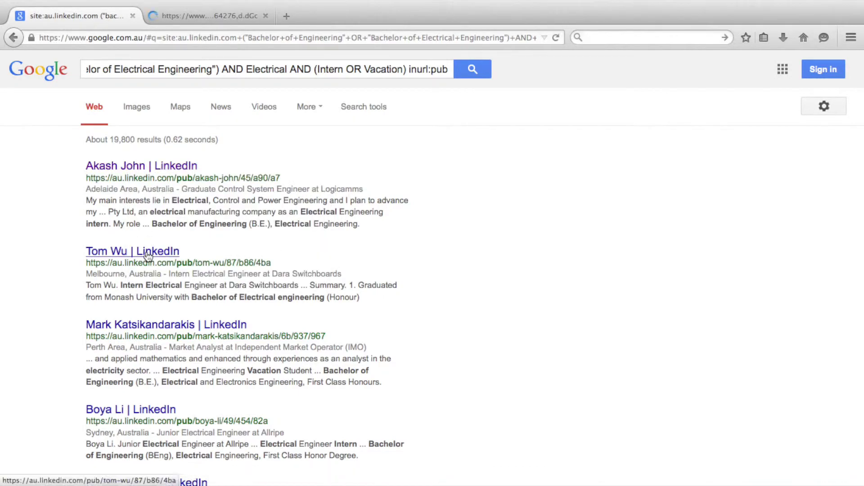
right_click(147, 256)
left_click(225, 234)
Scroll through both opened electrical engineering intern profiles
left_click(184, 17)
scroll(293, 152, "down", 5)
scroll(293, 147, "down", 15)
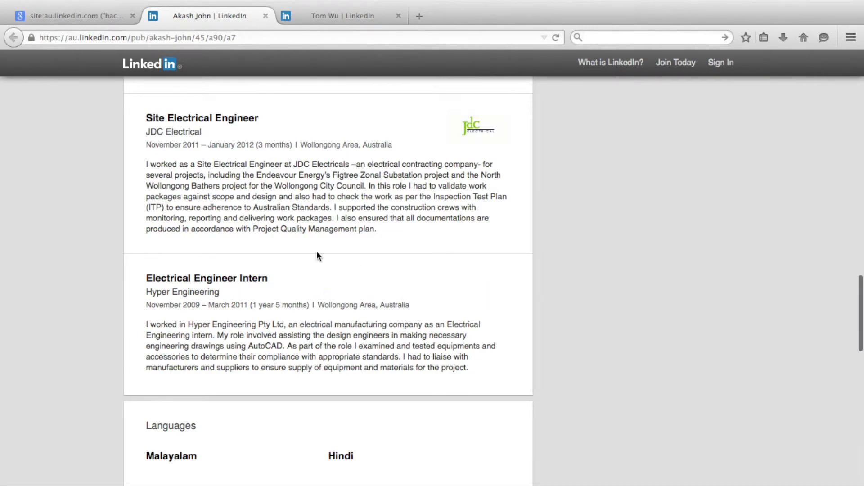
key("ctrl+Tab")
scroll(349, 224, "down", 10)
scroll(349, 223, "down", 3)
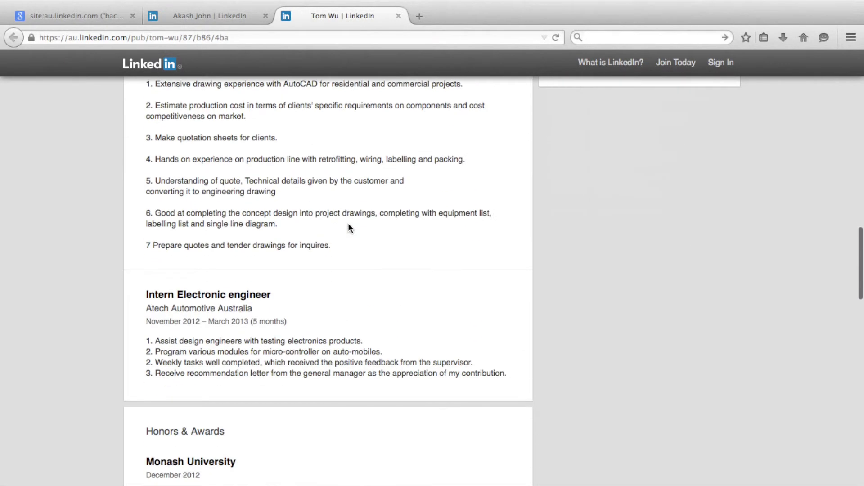
scroll(349, 225, "up", 1)
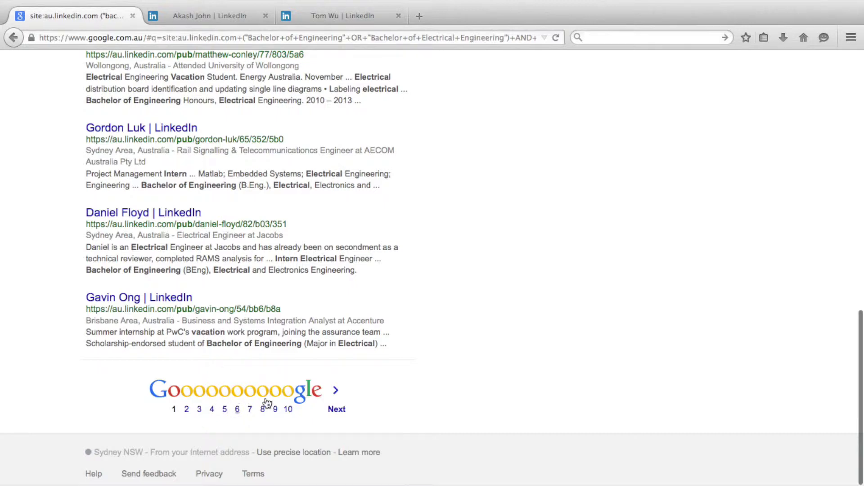
Jump ahead to a later page of the engineering search results
left_click(290, 408)
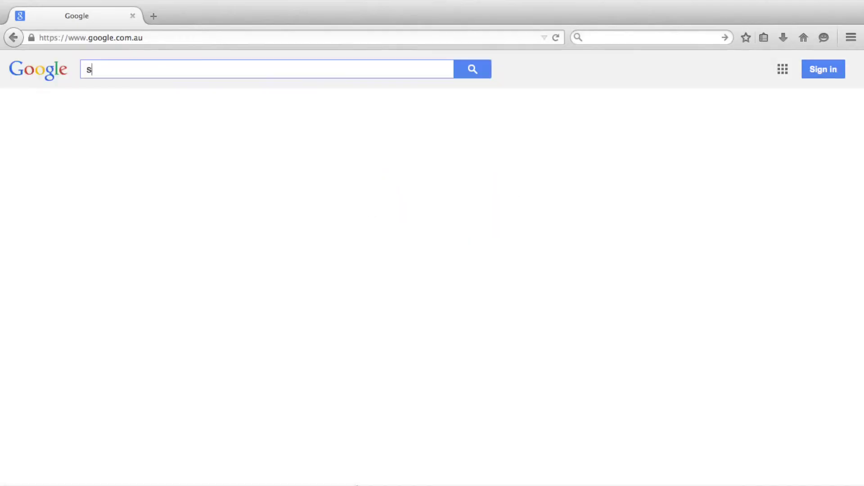
Search au.linkedin.com public profiles for Bachelor of Psychology or Science graduates of UNSW
type("au.linkedin.")
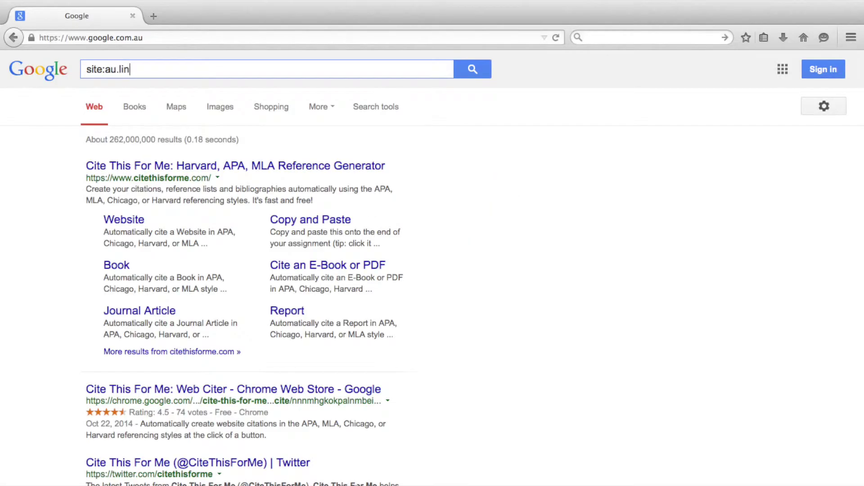
type("co")
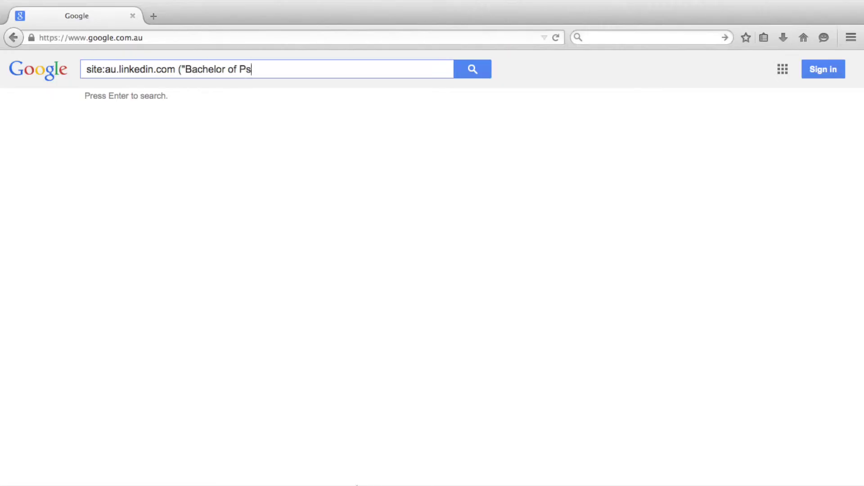
type("Bachelor of Science\")")
type(" AND Psychology")
type(" AND (")
type("UNSW OR \"Unive")
type("rsity of New South Wales")
type("\")")
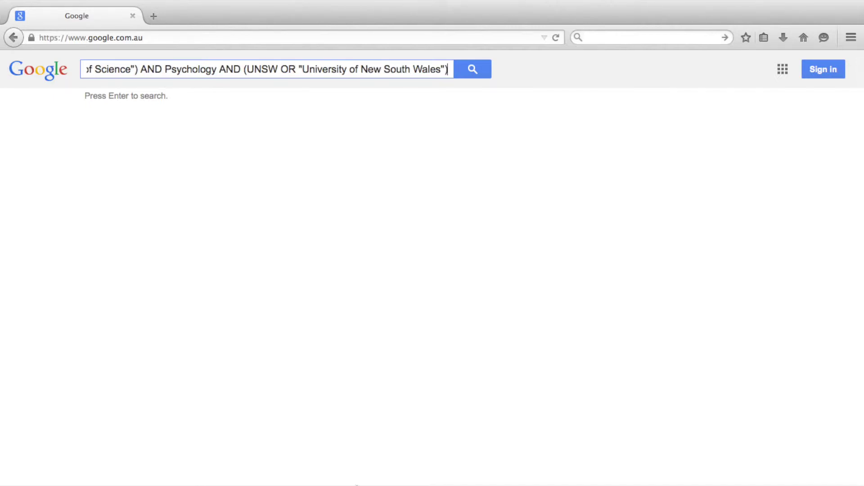
type(" inurl:pub")
key("Return")
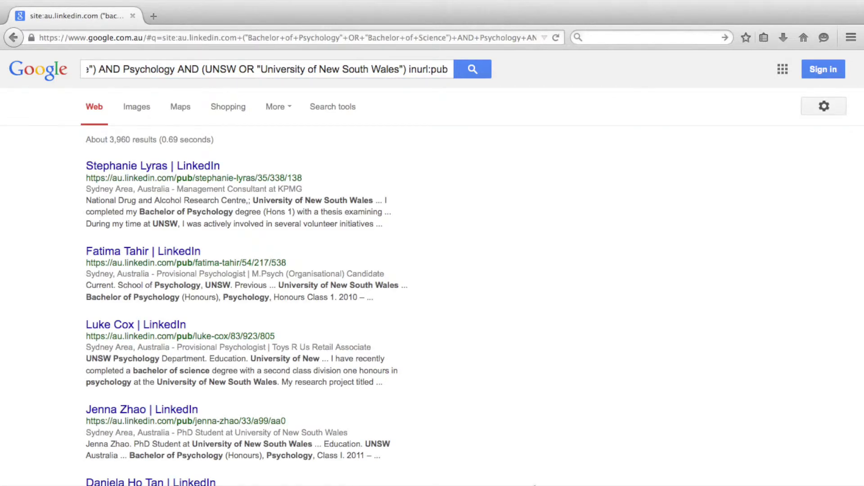
right_click(136, 165)
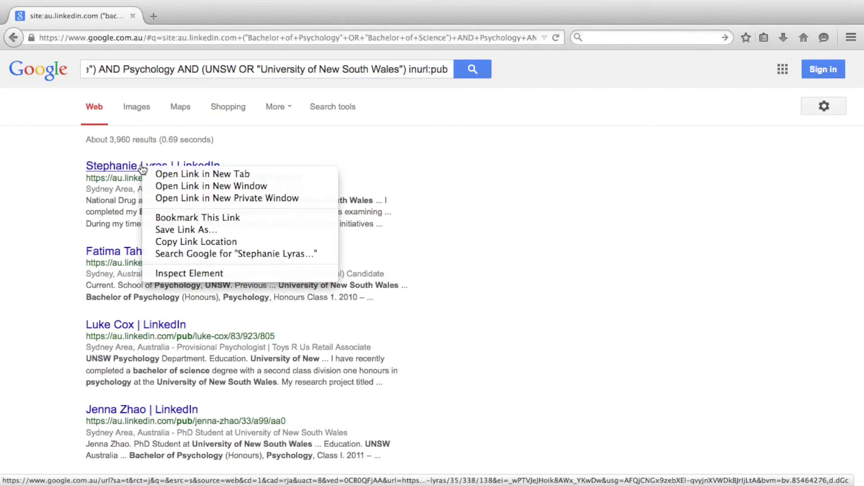
Open the first, second and fourth psychology profile results in new tabs
left_click(180, 172)
right_click(132, 251)
left_click(176, 258)
right_click(131, 413)
left_click(189, 301)
Scroll through the first two opened profiles to review their experience
key("ctrl+Tab")
scroll(305, 250, "down", 10)
scroll(305, 251, "down", 2)
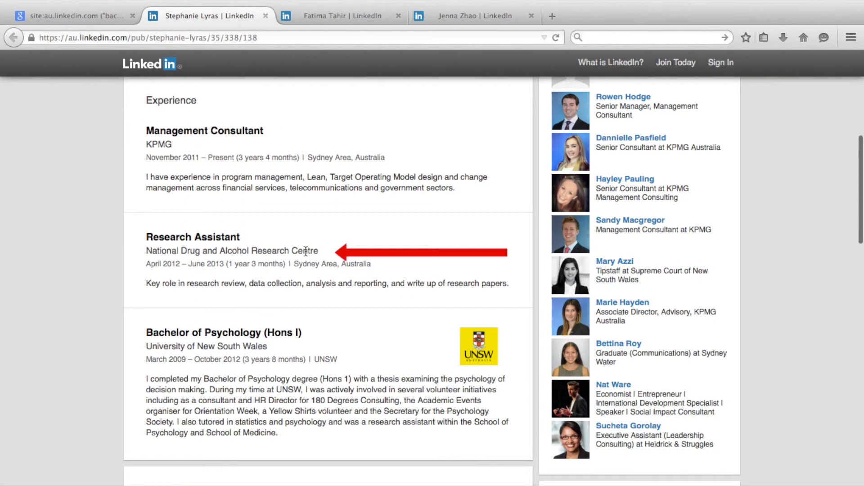
left_click(373, 18)
scroll(343, 262, "down", 6)
scroll(343, 262, "down", 4)
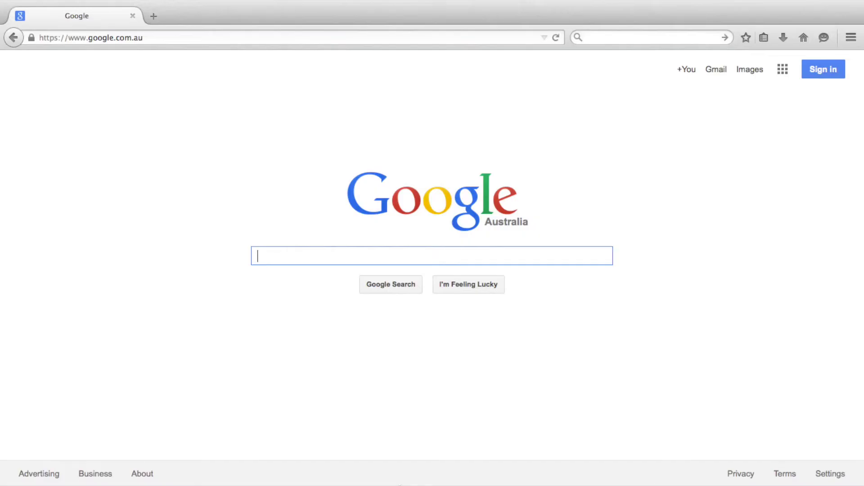
Search au.linkedin.com public profiles for "Graphic Designer" AND "Sydney Area" and scroll the results
type("site:au.linkedin.com \"Graphic Designer\" AND \"Syn")
type("ney Area\"")
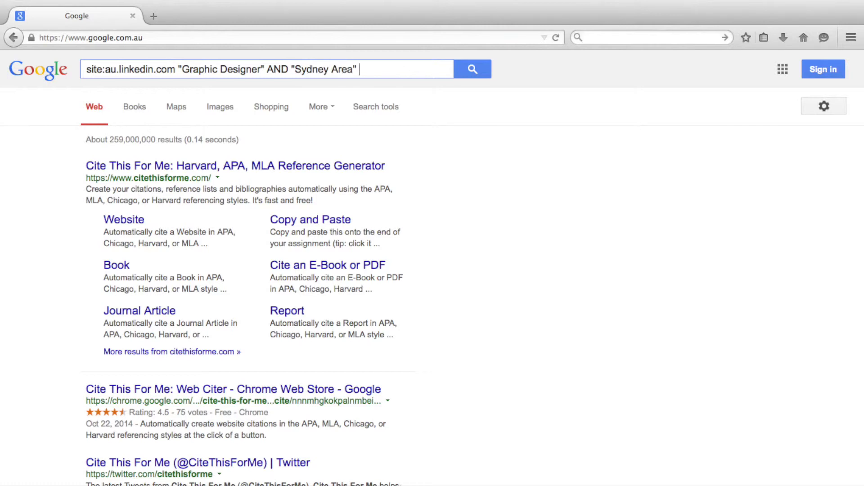
type(" i")
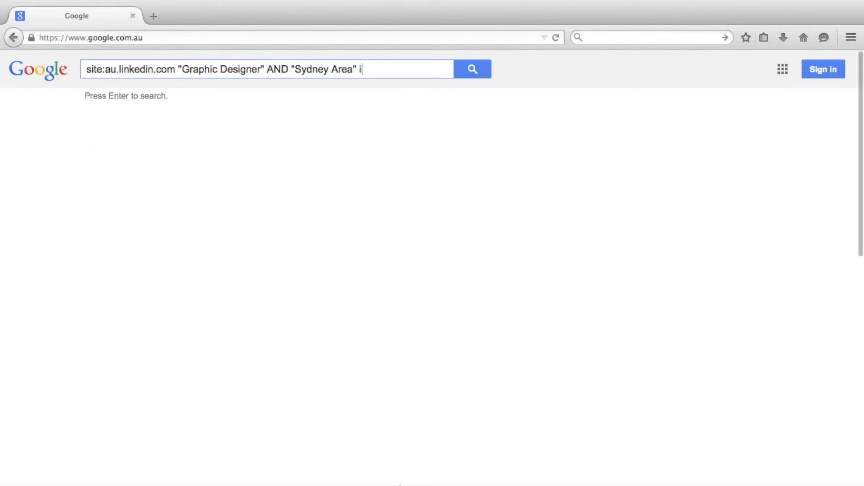
type("nurl:p")
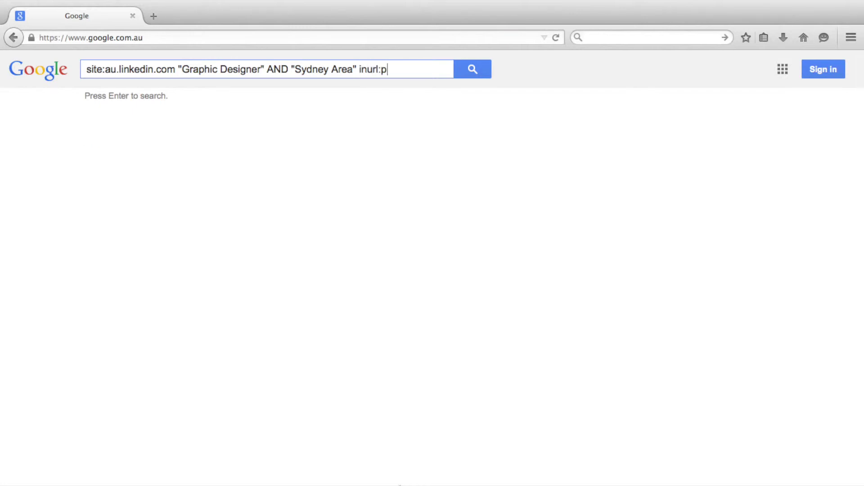
type("ub")
key("Return")
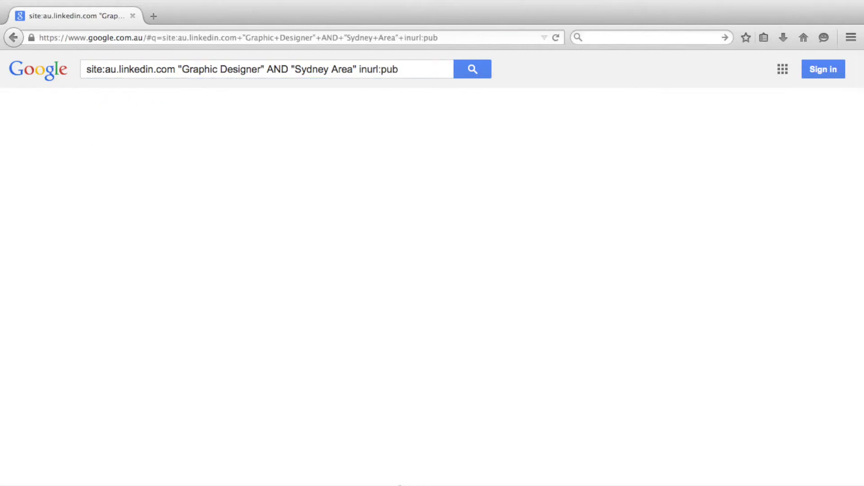
scroll(399, 450, "down", 6)
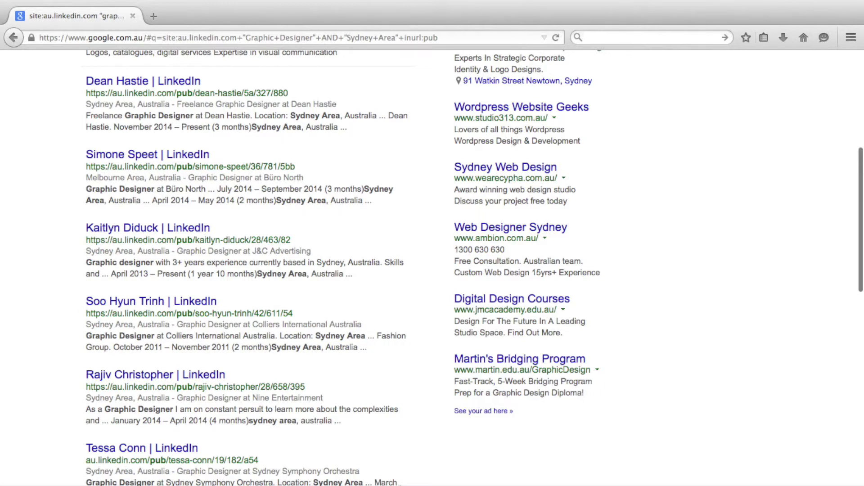
Narrow the designer search with AND (UNSW OR "University of New South Wales") before inurl:pub
scroll(417, 112, "up", 6)
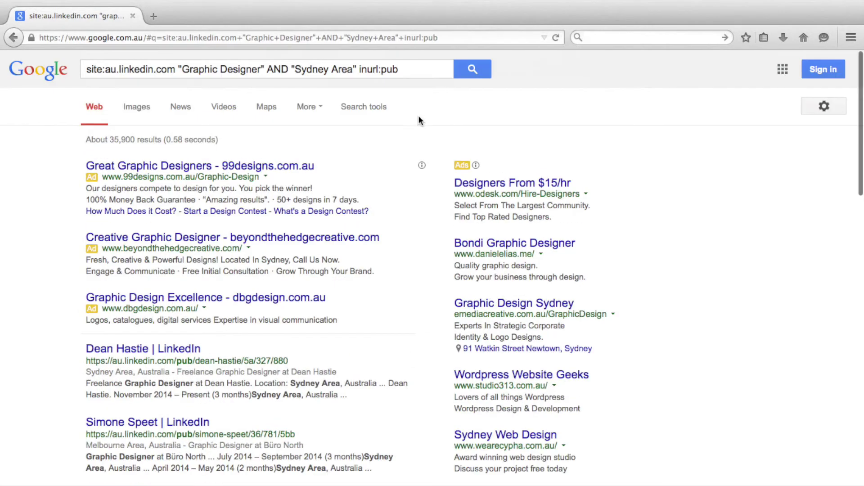
left_click(377, 69)
type("AND (UNSW OR \"University of New South Wales\")")
key("Return")
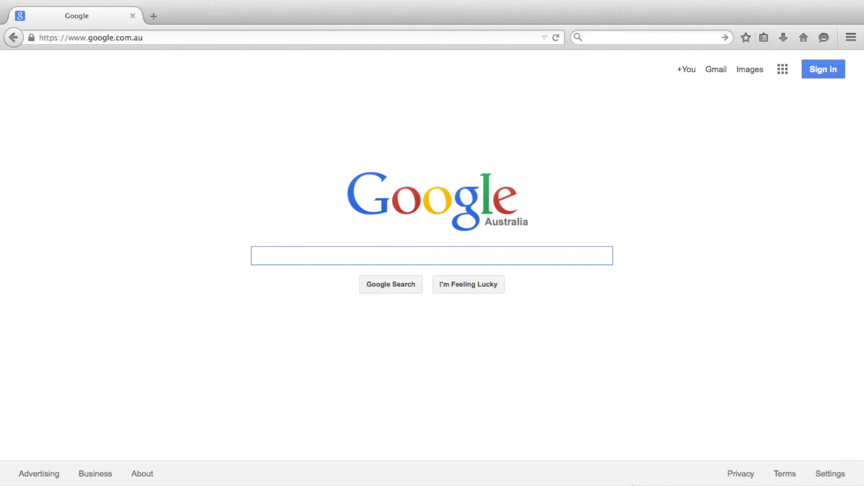
Search au.linkedin.com public profiles for Accounting Senior Managers, Partners or Principals in "Melbourne Area"
type("site:au")
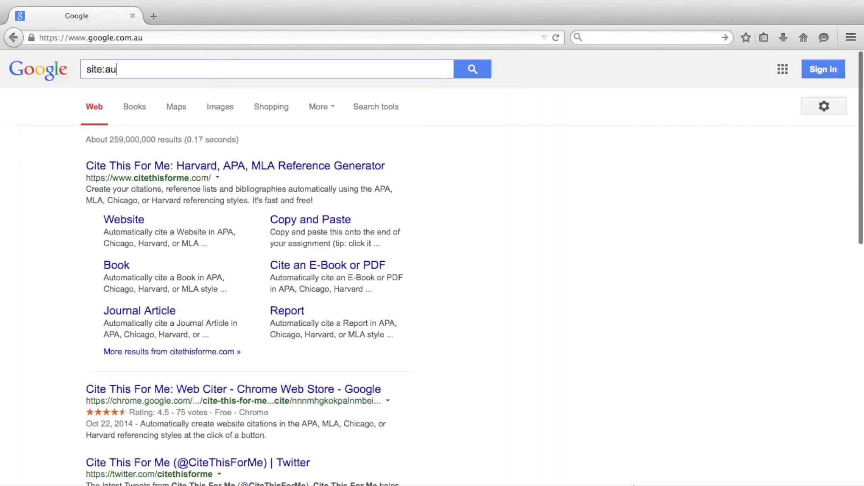
type(".linkedin.com Accou")
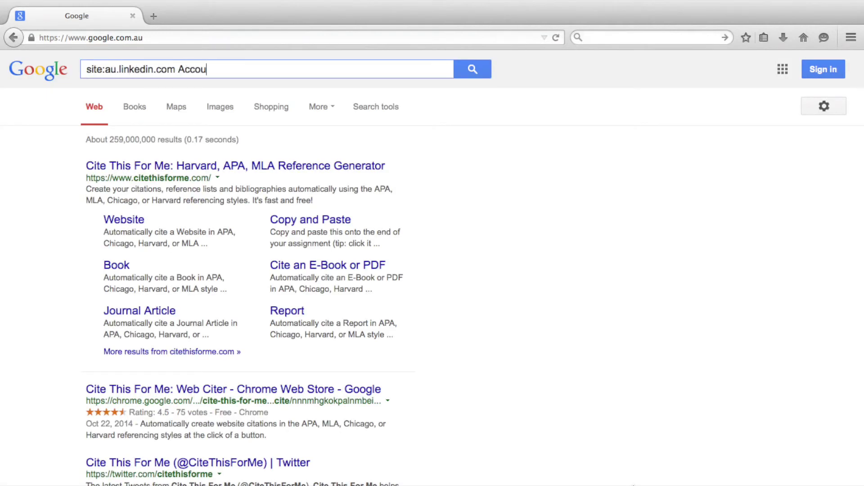
type("nting AND (\"Senior Manag")
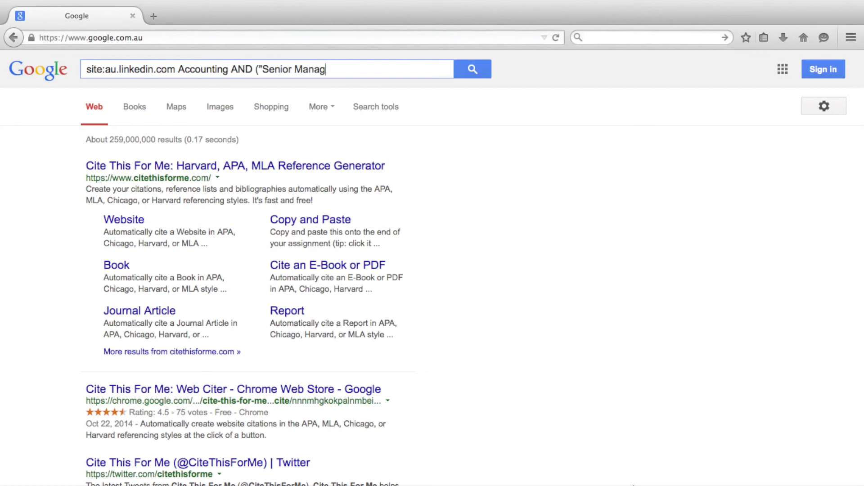
type("er\" OR Partner OR")
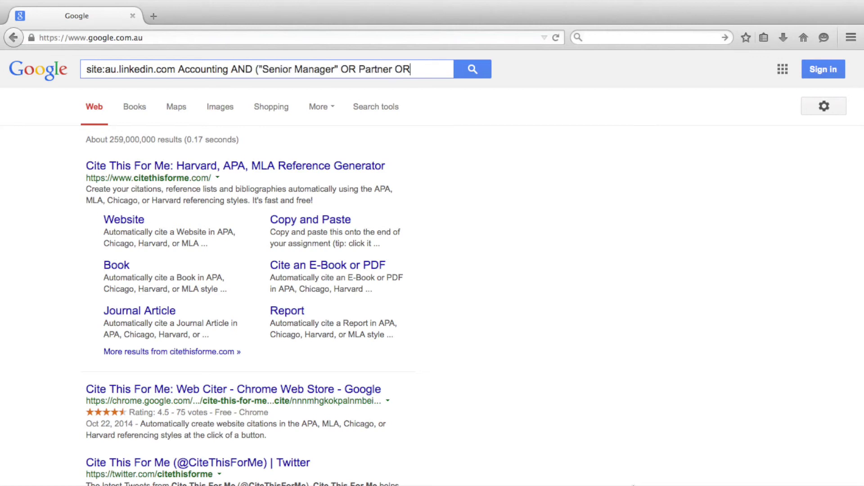
type(" Principal) AN")
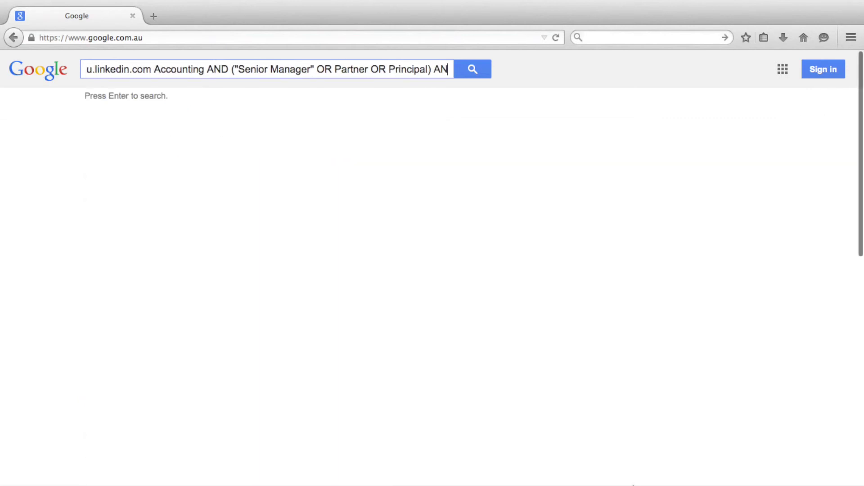
type("D \"M")
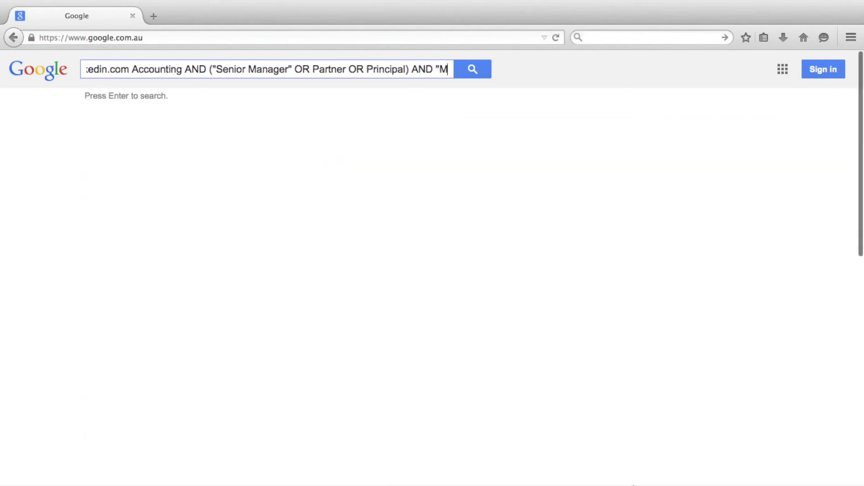
type("elbourne")
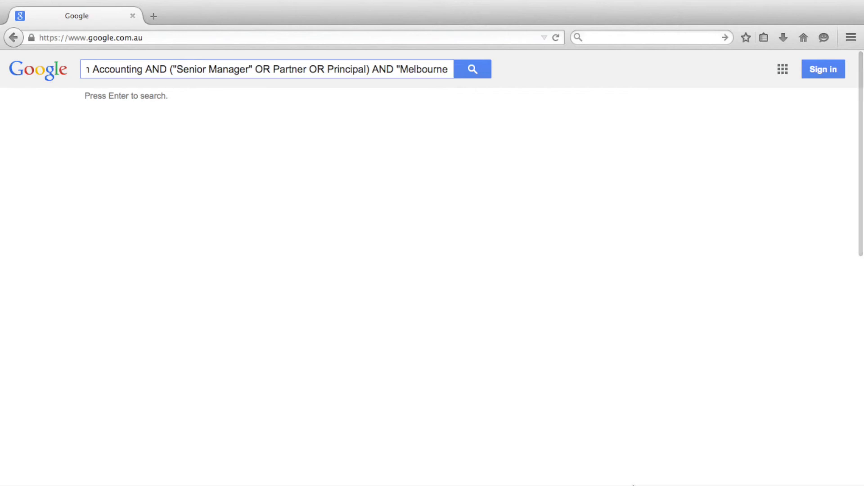
type(" Area\" ")
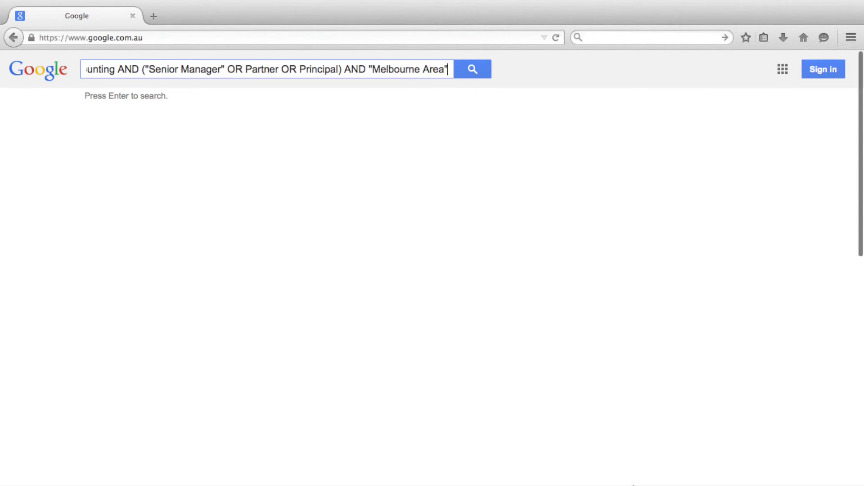
type("inurl:pub")
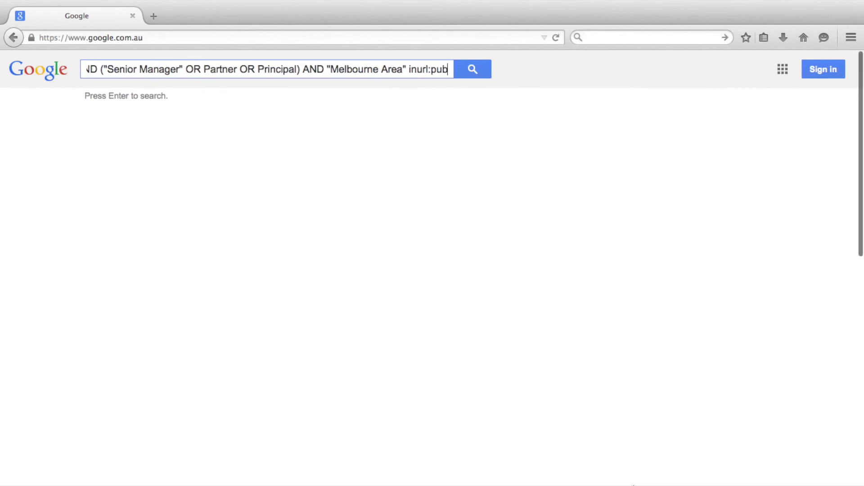
key("Return")
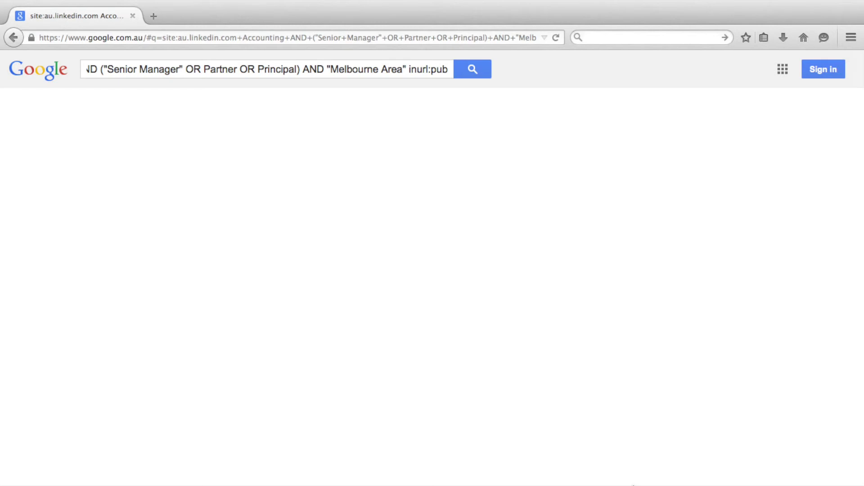
scroll(449, 76, "down", 4)
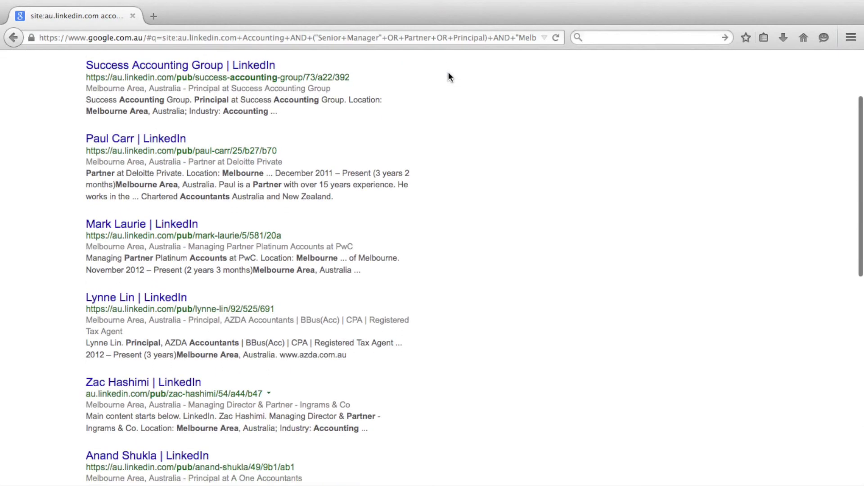